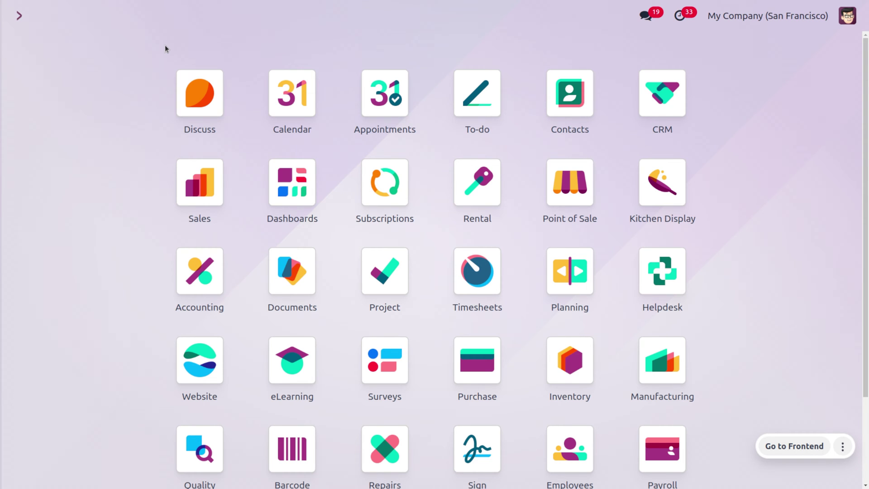
Launch the Purchase app from the 'pu' command palette search to reach the RFQ list
type("pu")
key("Return")
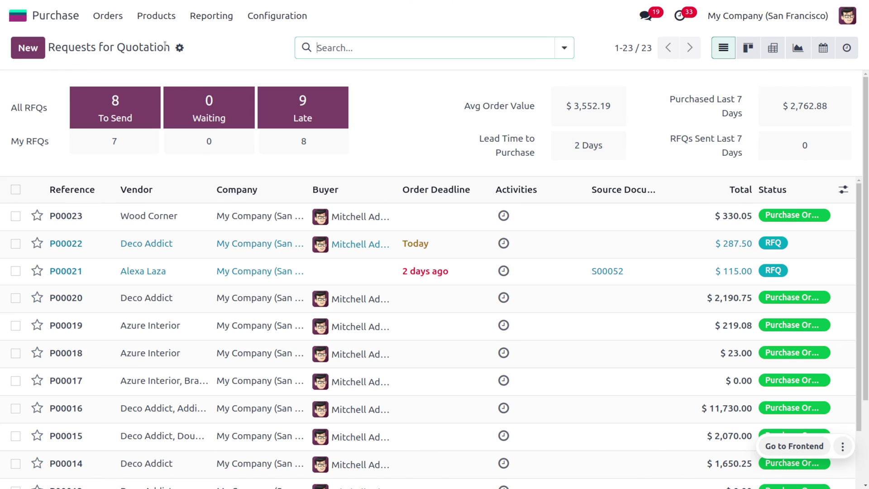
Open the Acoustic Bloc Screens product and show its five vendor prices, 130.00 to 287.00
left_click(157, 15)
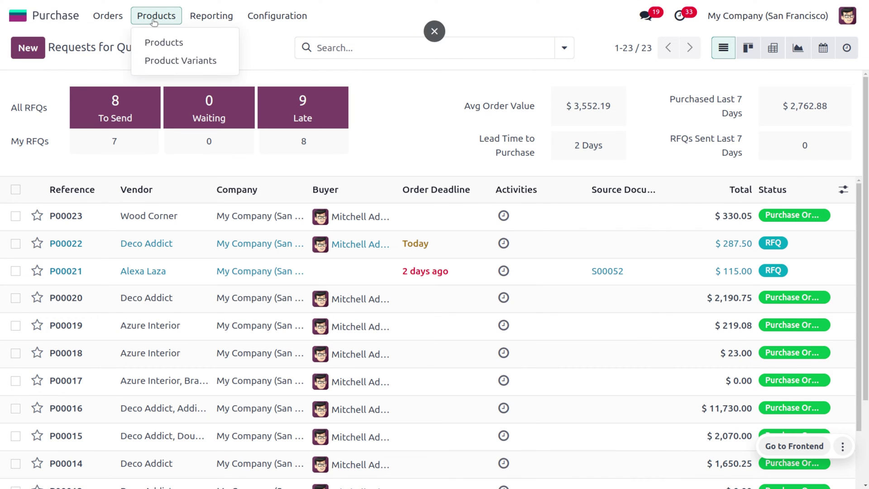
left_click(172, 40)
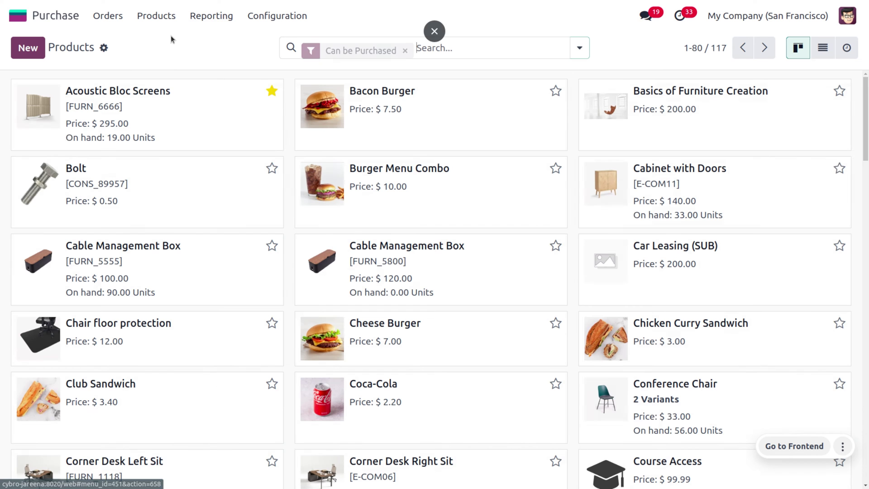
left_click(113, 111)
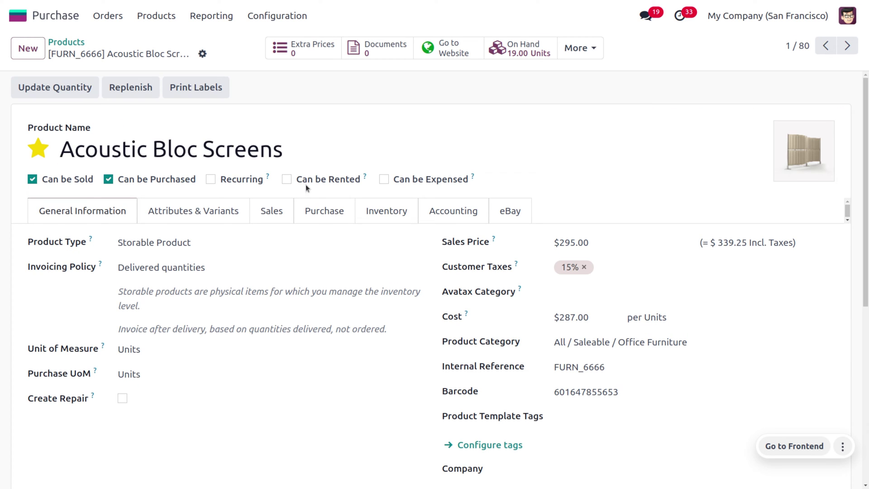
left_click(314, 224)
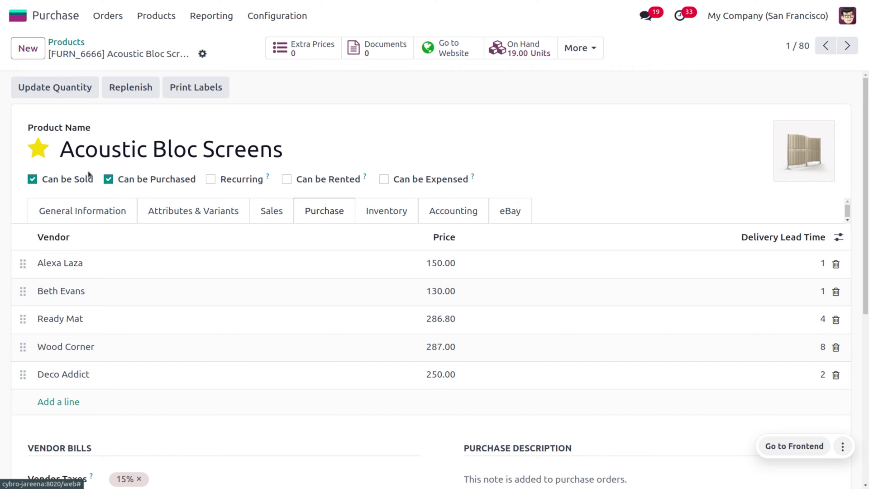
Reorder the Acoustic Bloc Screens vendor rows so Wood Corner is first and Ready Mat second
left_click_drag(23, 293, 22, 266)
left_click_drag(20, 319, 20, 265)
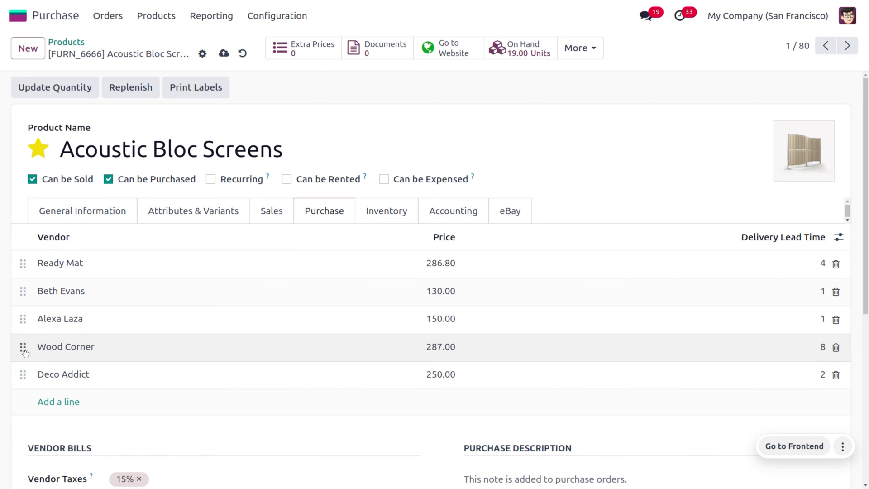
left_click_drag(23, 347, 17, 274)
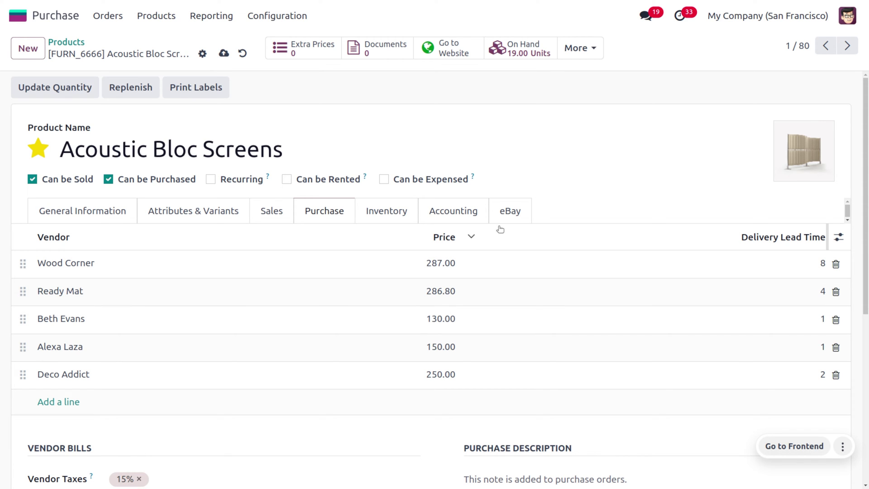
left_click(272, 22)
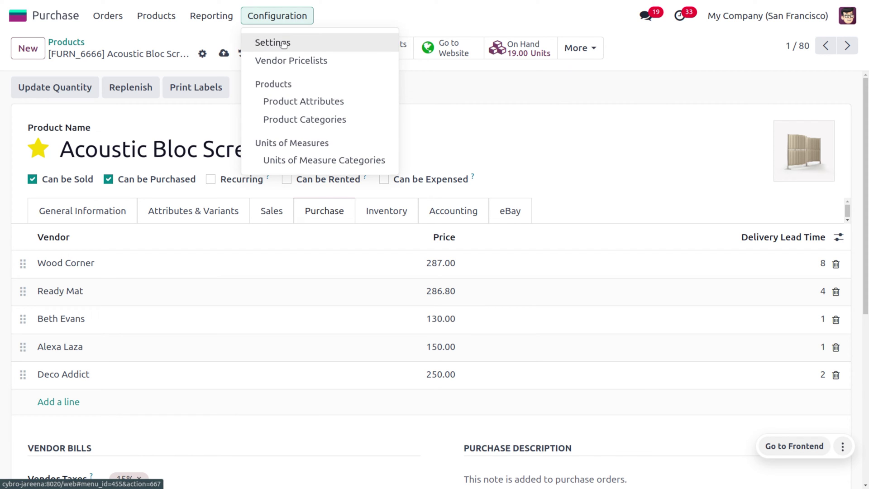
Create a new vendor pricelist entry and choose its vendor from the full Search More list
left_click(298, 60)
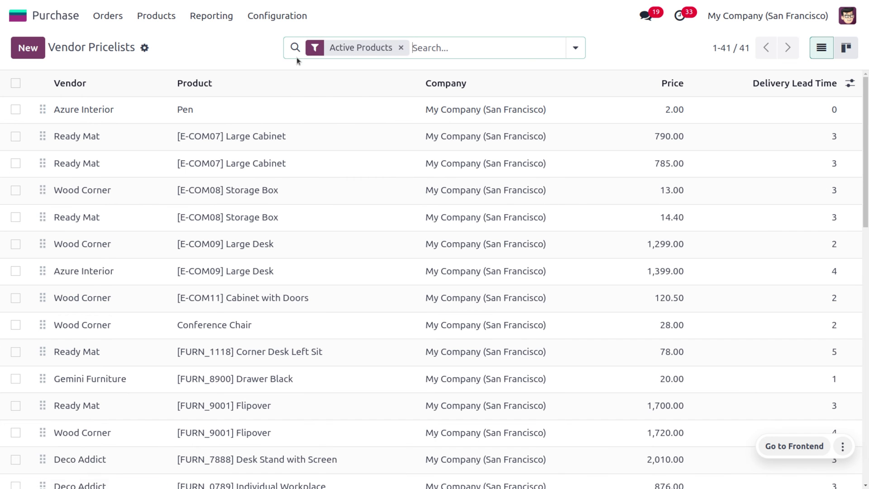
left_click(28, 48)
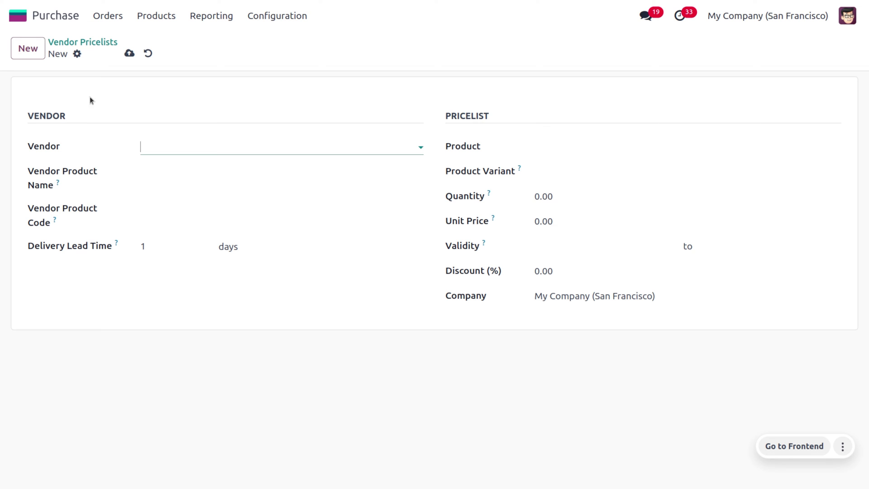
left_click(148, 145)
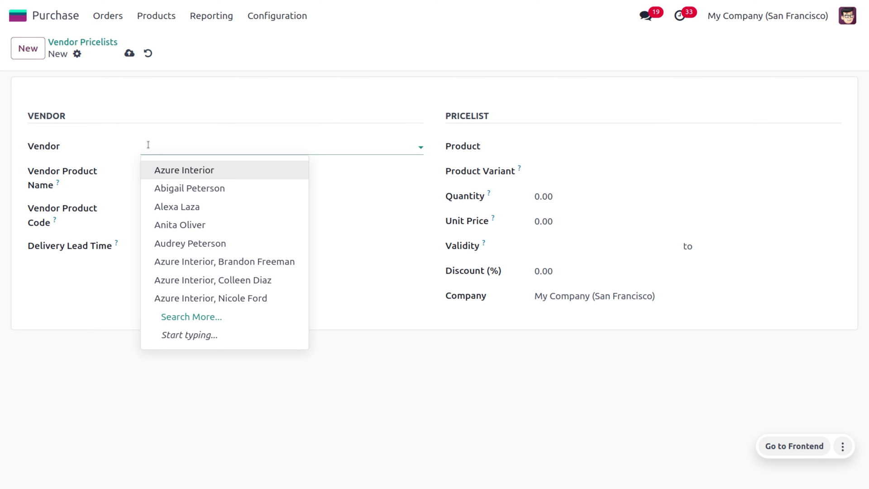
left_click(192, 316)
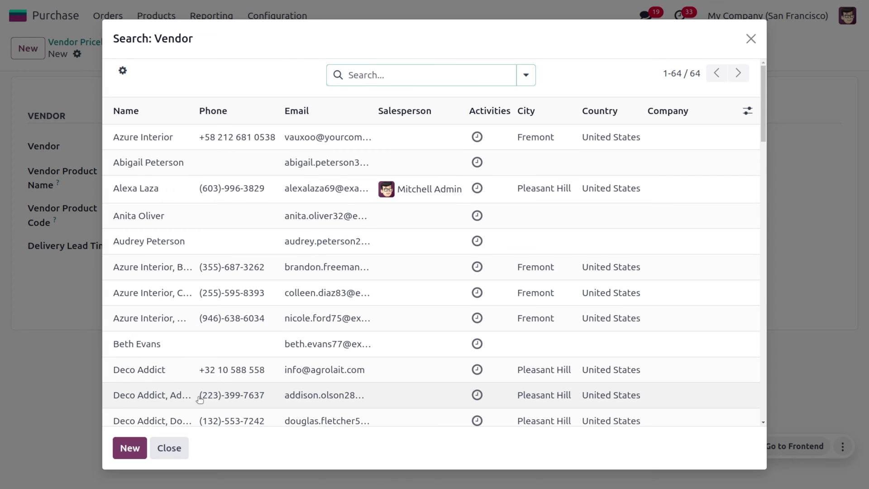
scroll(198, 397, "down", 8)
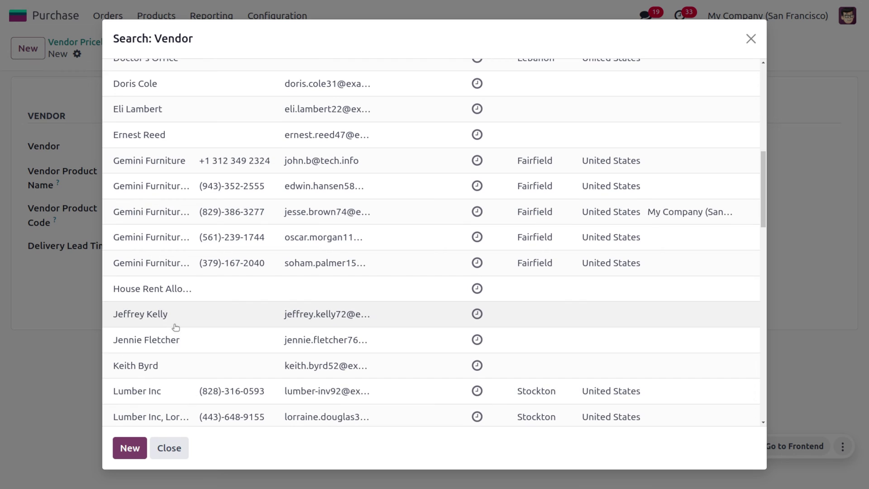
left_click(193, 362)
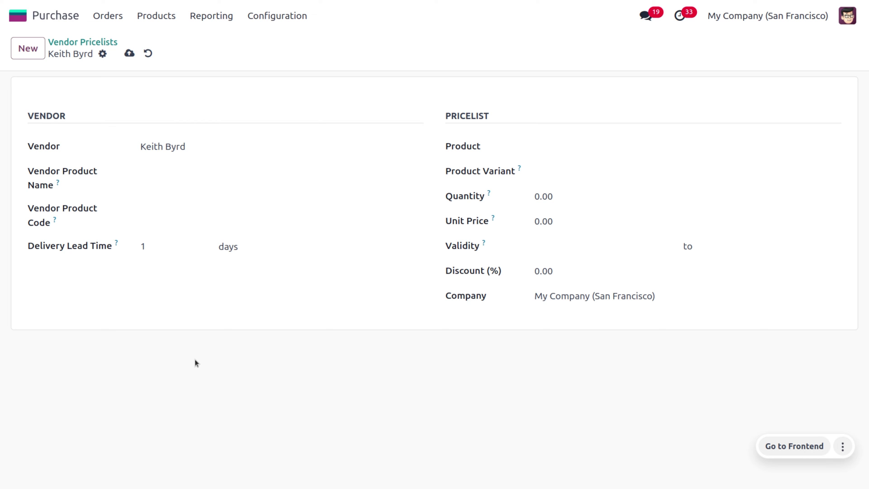
left_click(170, 174)
Enter vendor product name 'acou' and vendor product code 'bs'
type("acou")
left_click(145, 203)
left_click(155, 203)
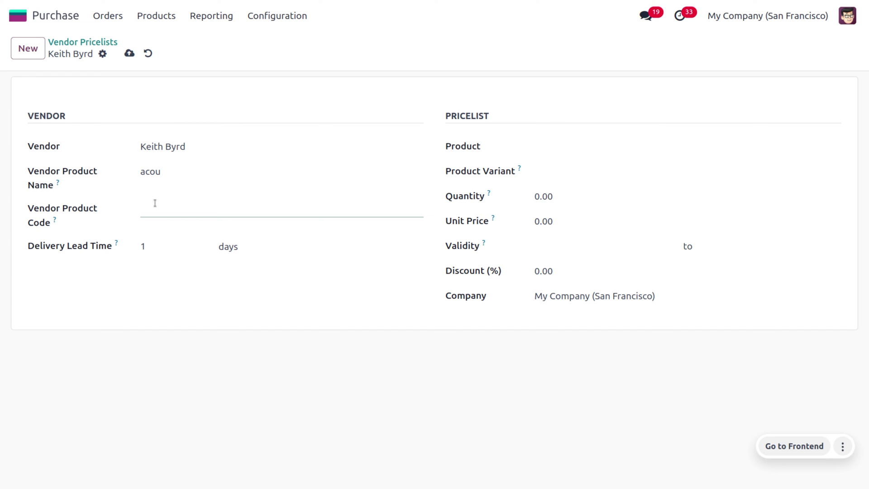
type("bs")
Set product and variant to [FURN_6666] Acoustic Bloc Screens, quantity 1, unit price 120
left_click(575, 142)
left_click(587, 172)
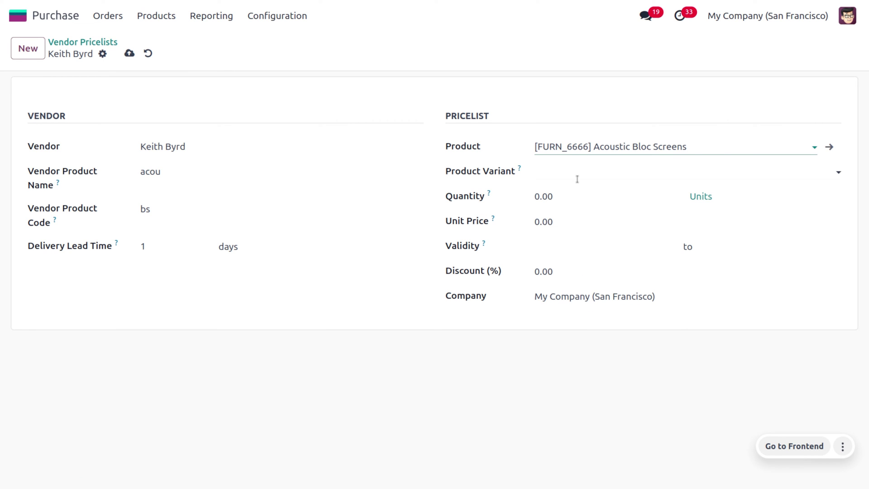
left_click(577, 177)
left_click(586, 195)
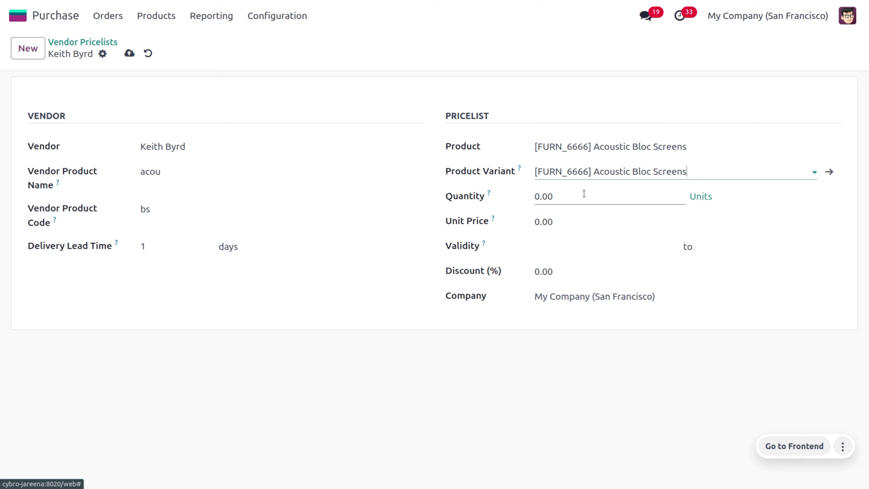
left_click(584, 194)
type("1")
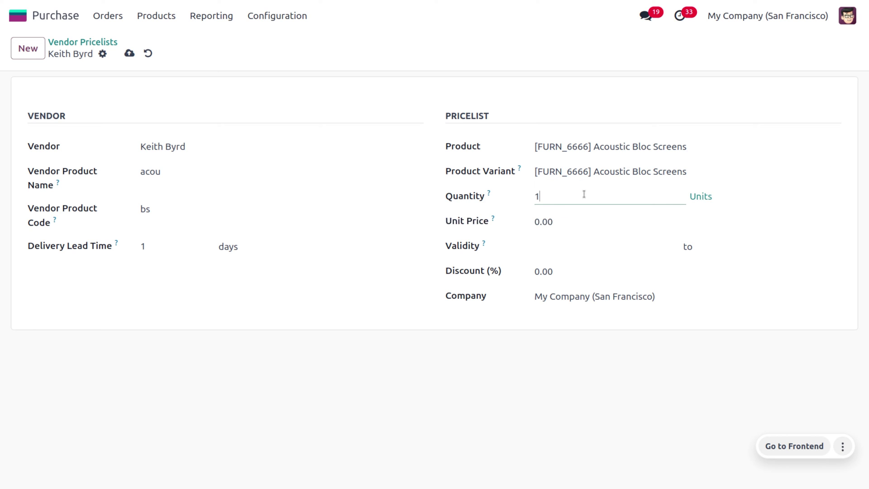
left_click(563, 218)
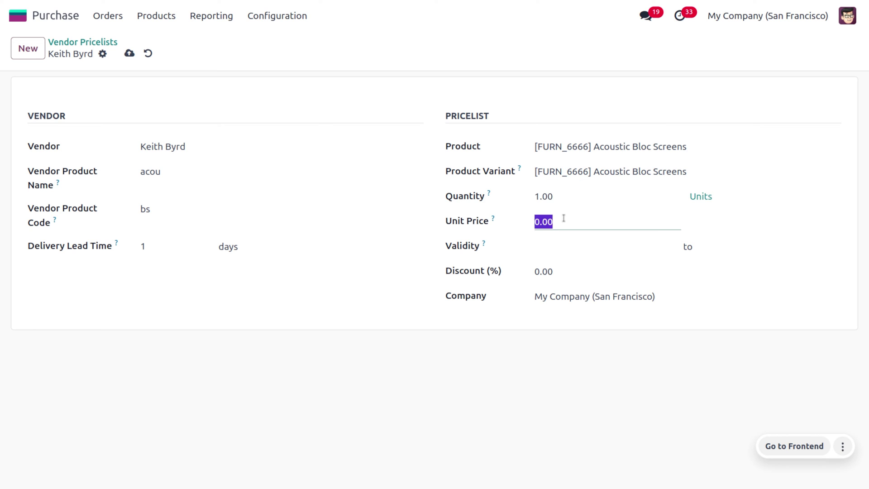
type("120")
Set validity 01/10/2024 to 01/31/2024 with a 10% discount, and save the pricelist entry
left_click(554, 246)
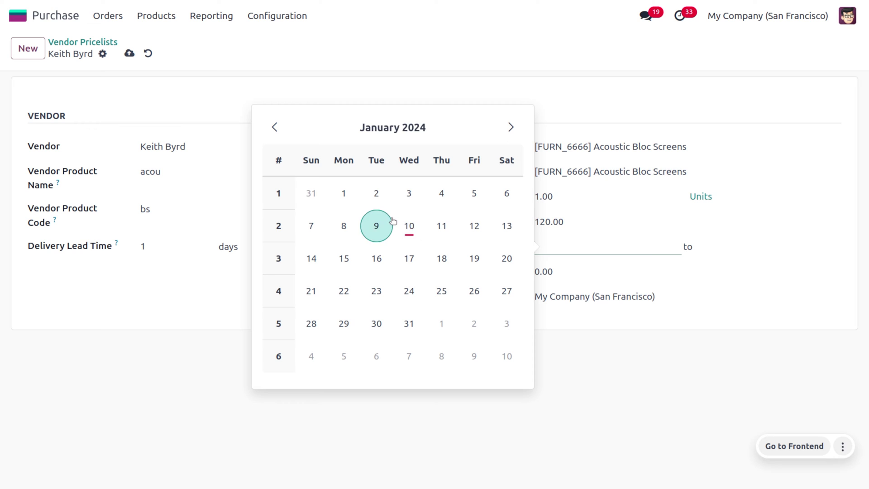
left_click(403, 225)
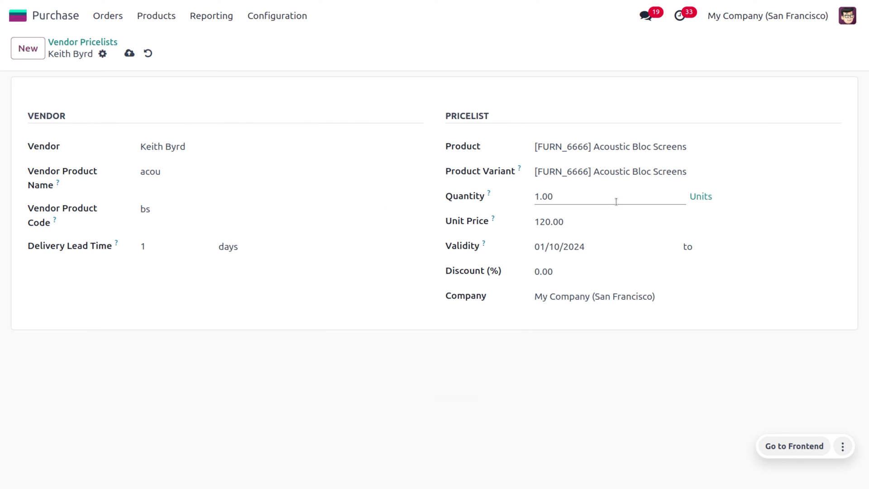
left_click(747, 252)
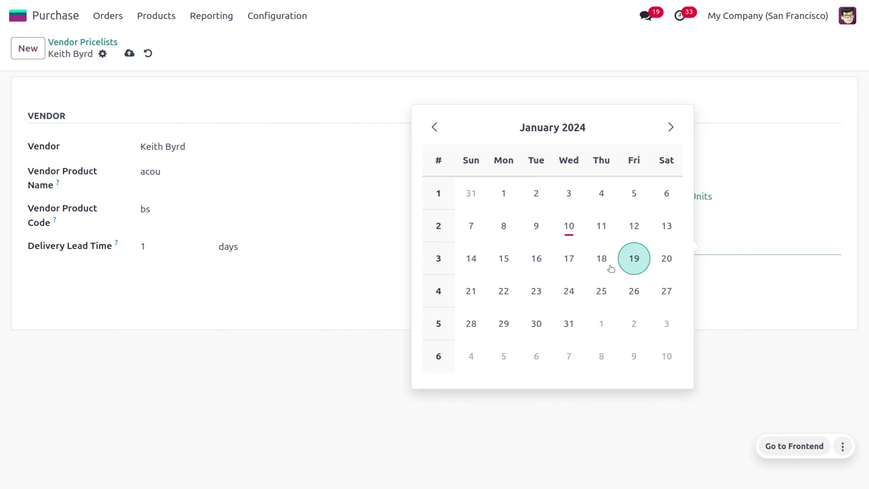
left_click(569, 323)
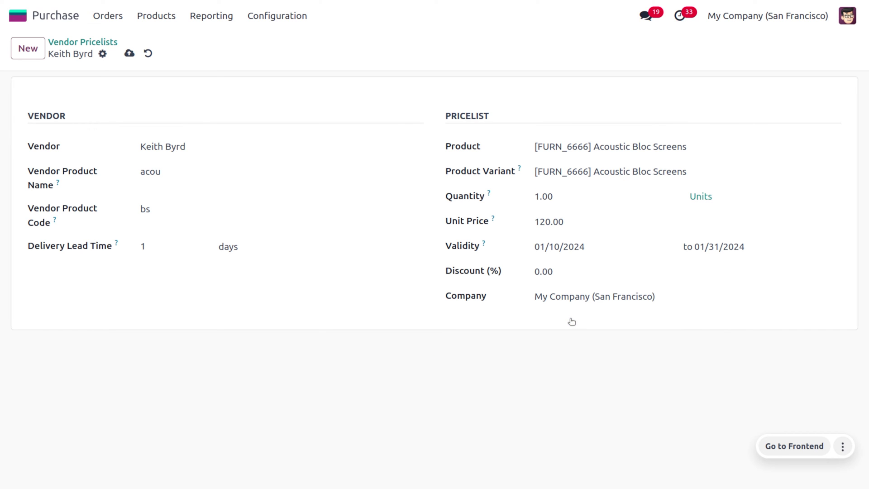
left_click(561, 276)
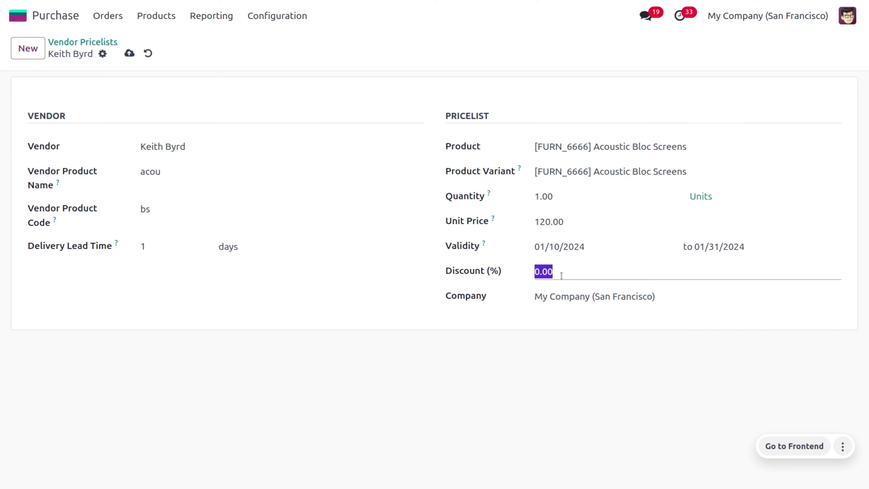
type("10")
left_click(514, 354)
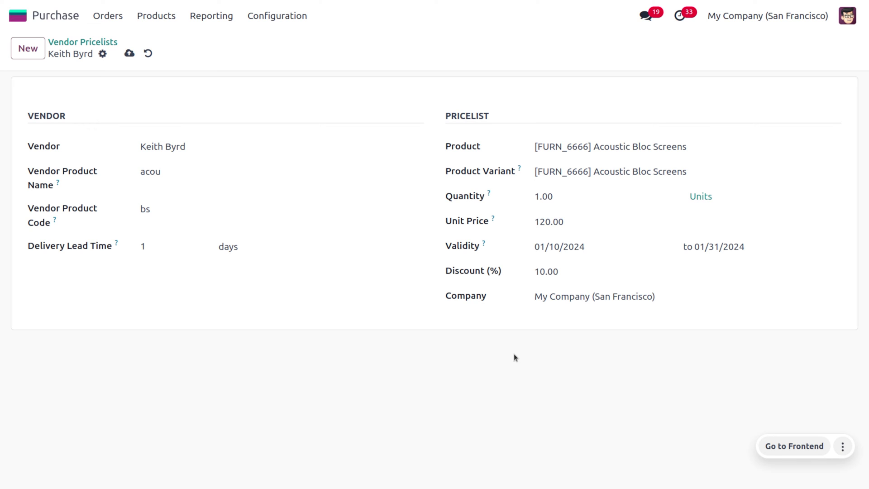
left_click(129, 53)
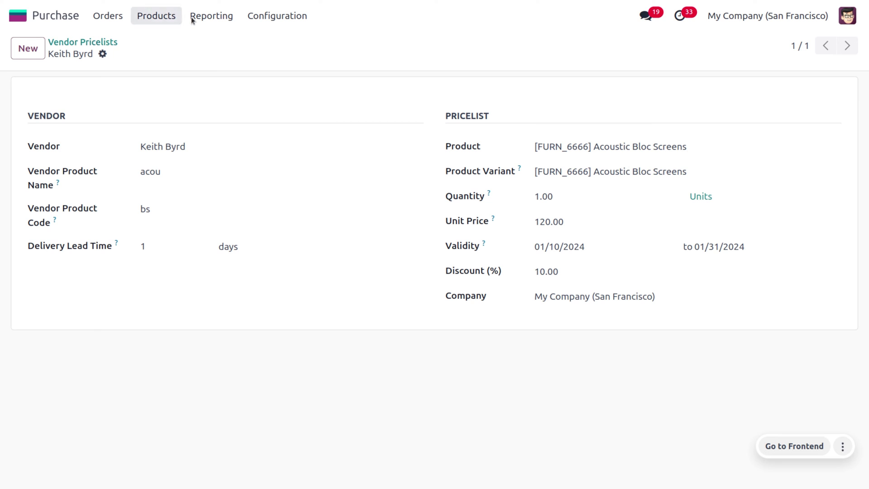
left_click(156, 15)
Check Acoustic Bloc Screens now lists six vendor prices, including the new 120.00 entry
left_click(177, 43)
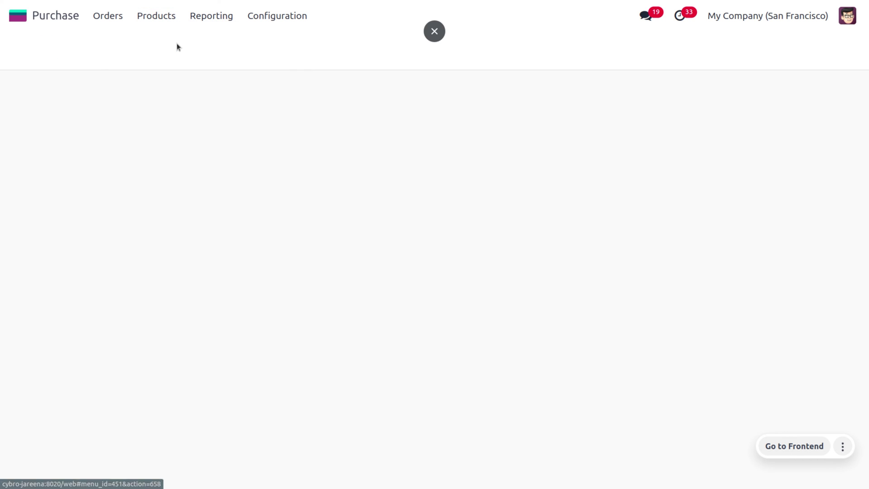
left_click(158, 92)
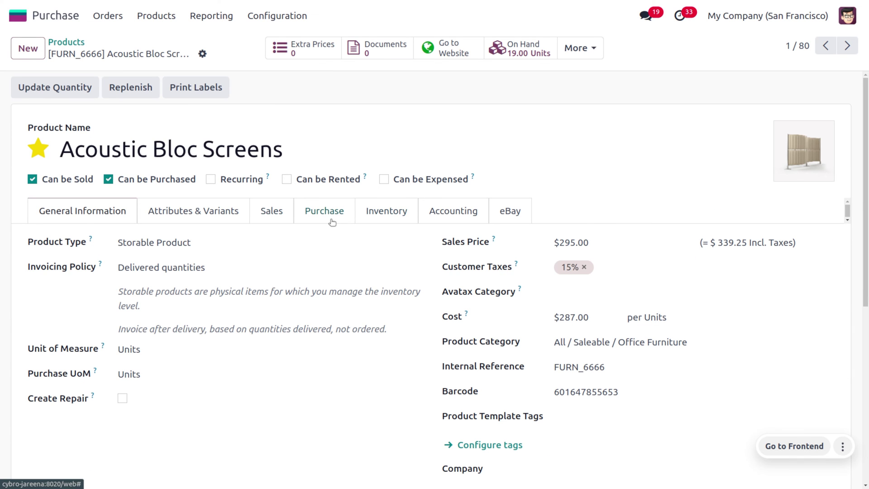
left_click(333, 222)
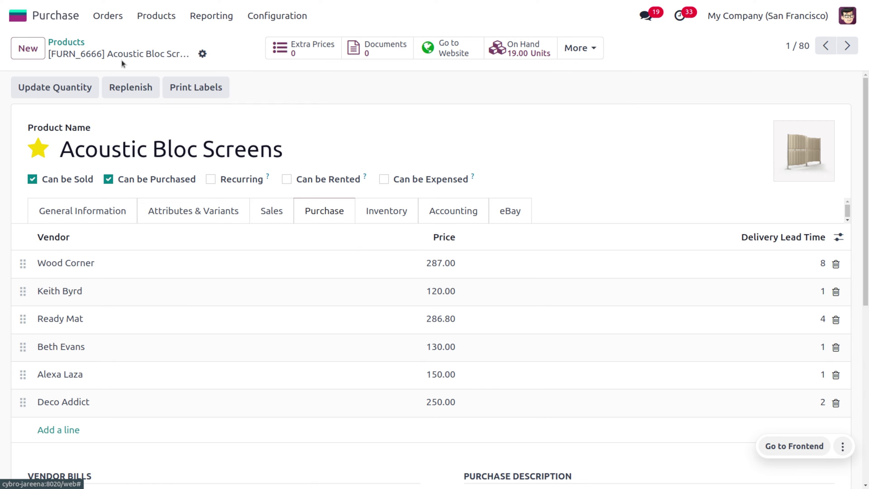
left_click(109, 20)
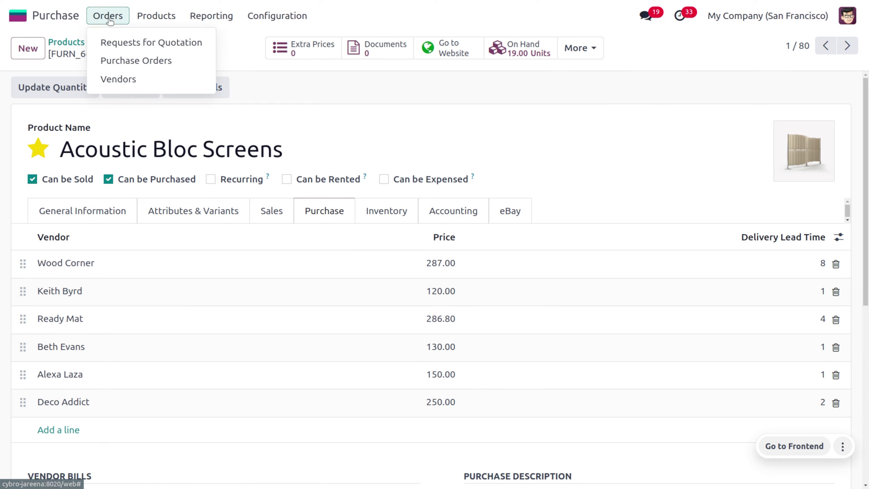
left_click(139, 43)
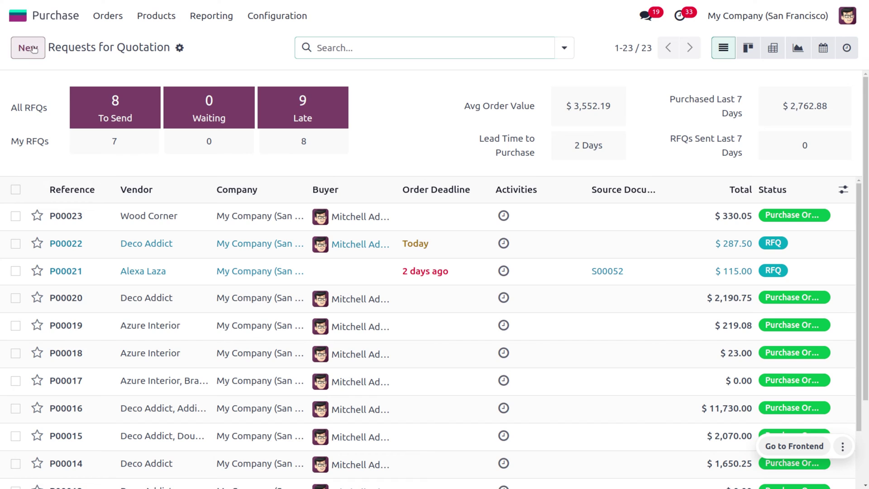
Create a new request for quotation with Wood Corner as the vendor
left_click(33, 48)
left_click(160, 179)
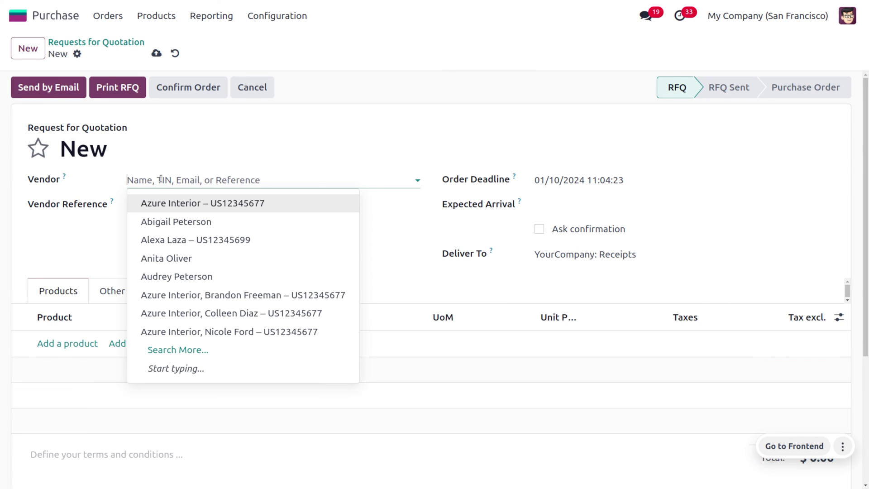
type("woo")
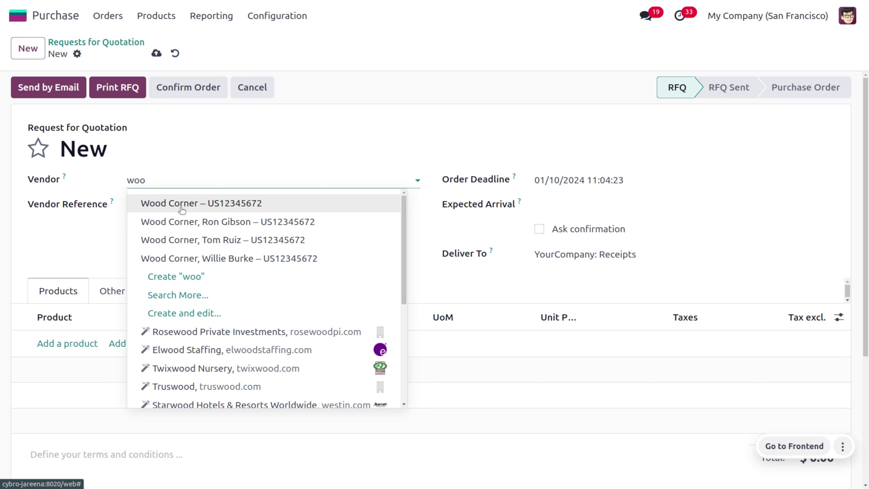
left_click(179, 205)
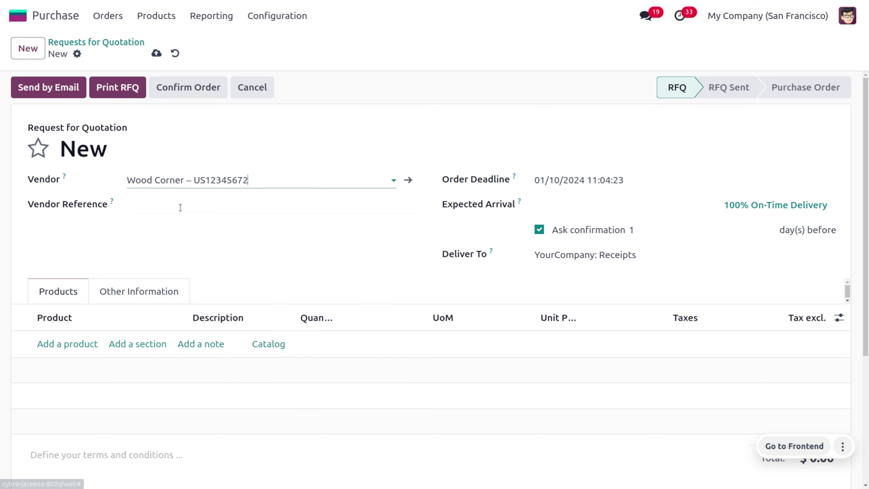
Add an Acoustic Bloc Screens line priced 287.00 and open its product record
left_click(73, 344)
left_click(74, 340)
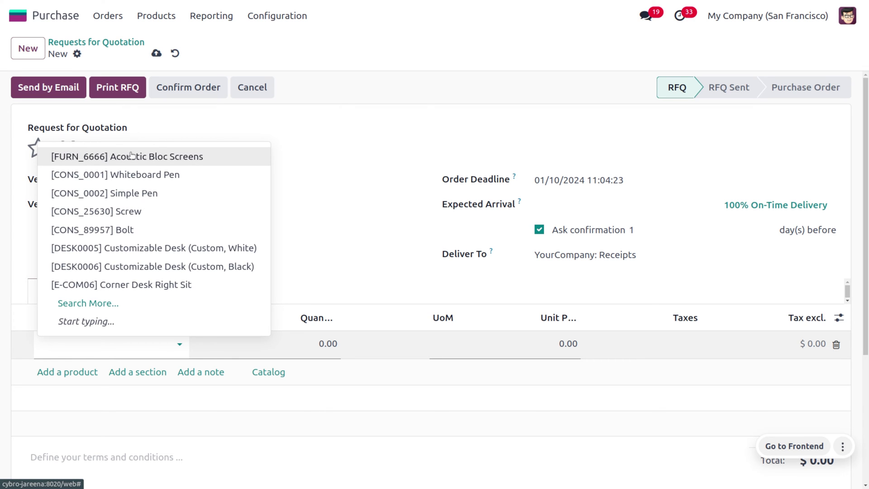
left_click(154, 156)
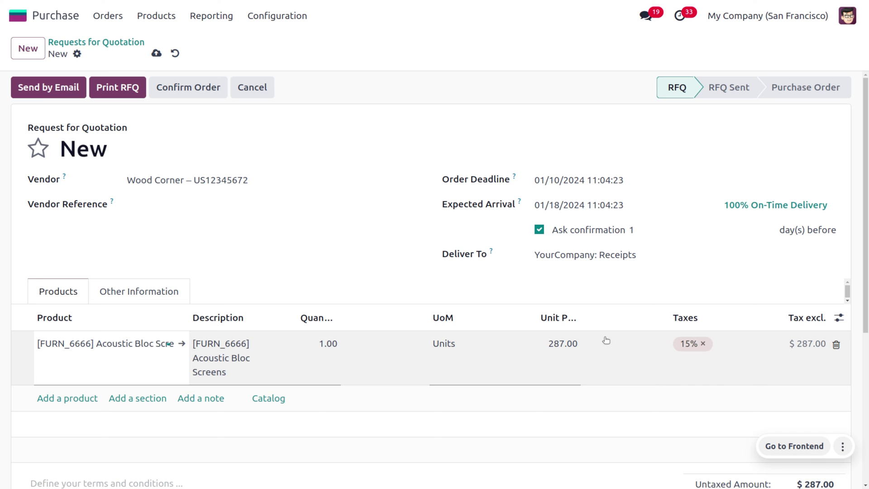
left_click(184, 344)
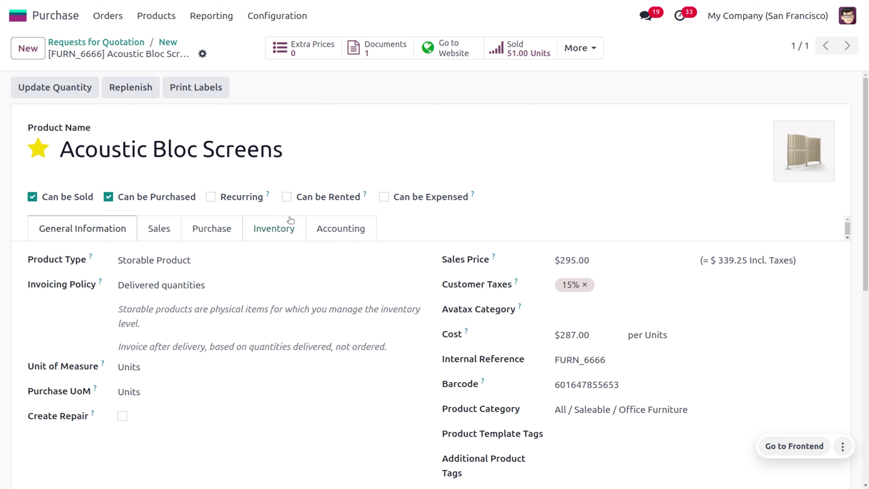
Compare the product's vendor prices, then return to RFQ P00024 from Wood Corner
left_click(228, 230)
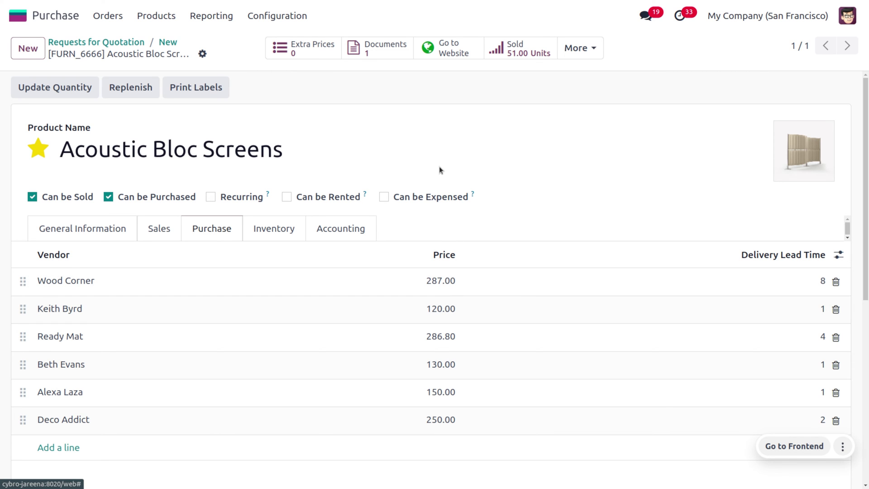
left_click(167, 42)
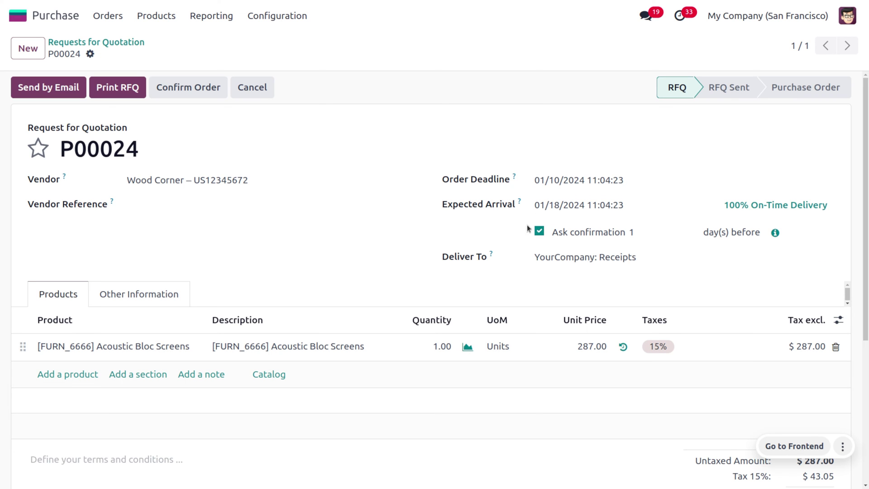
Swap the vendor to the new pricelist vendor and re-add [bs] acou at 120.00, totaling 108.00
left_click(835, 347)
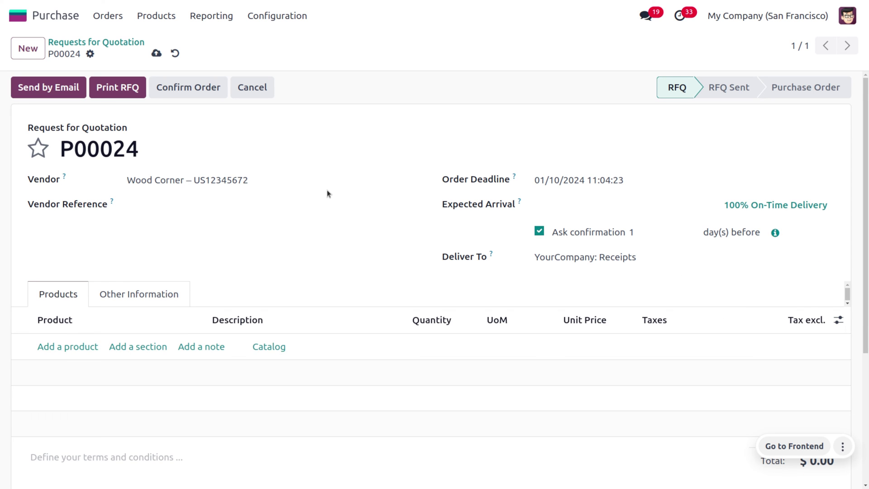
left_click(288, 175)
key("BackSpace")
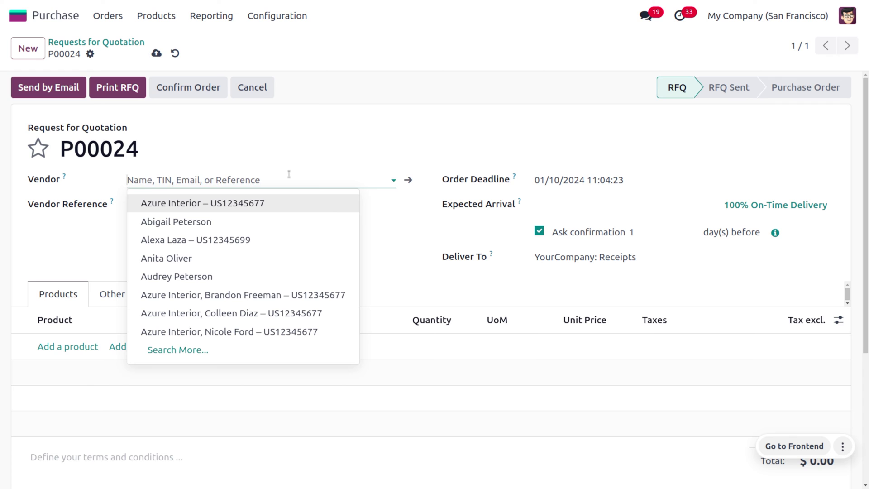
type("keit")
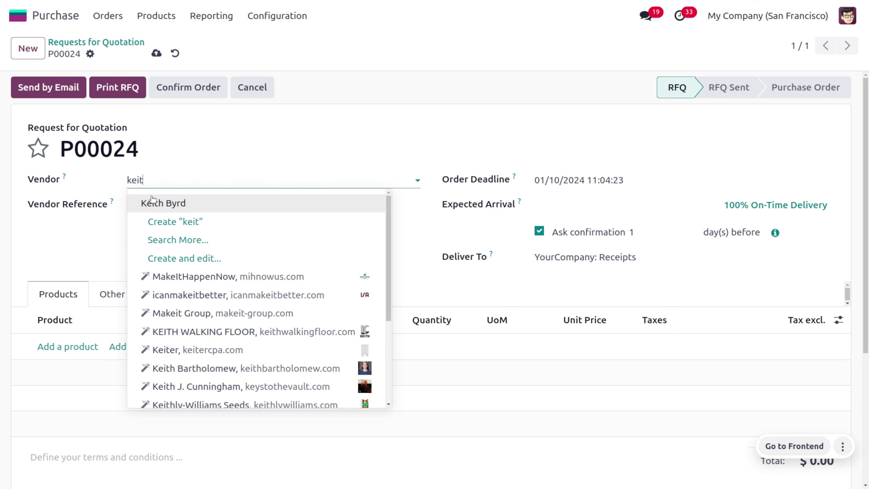
left_click(151, 198)
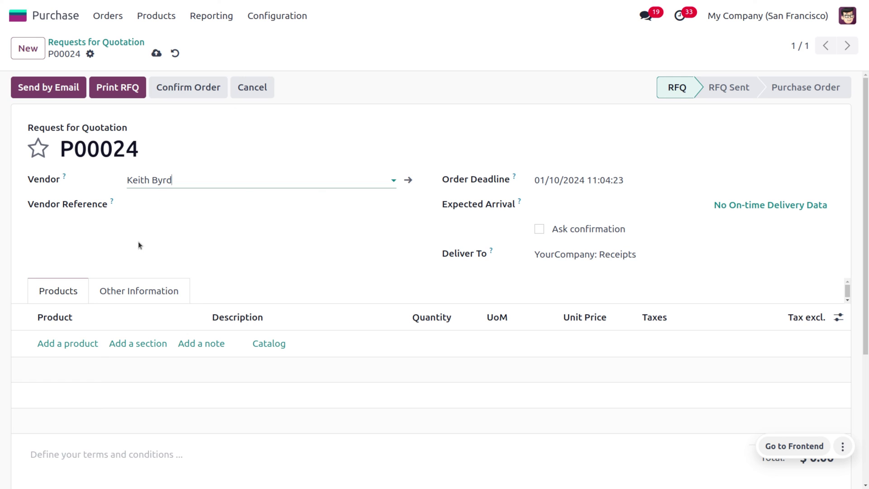
left_click(72, 345)
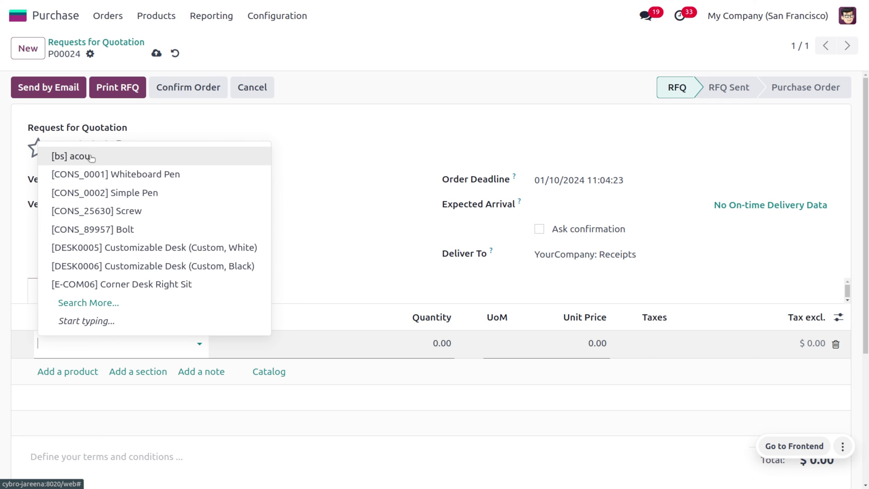
left_click(90, 156)
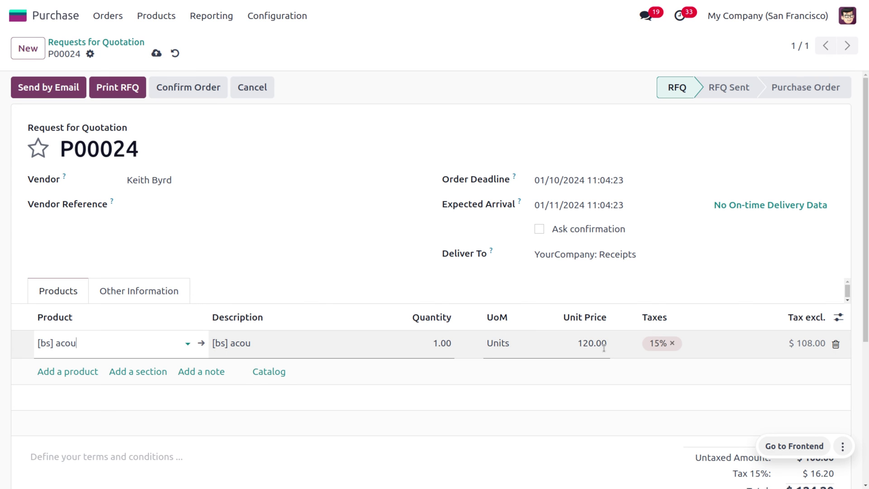
Bring the RFQ totals (108.00 untaxed, 16.20 tax, 124.20 total) into view and enter 120+16.20 in the calculator
scroll(596, 369, "down", 2)
scroll(597, 368, "down", 2)
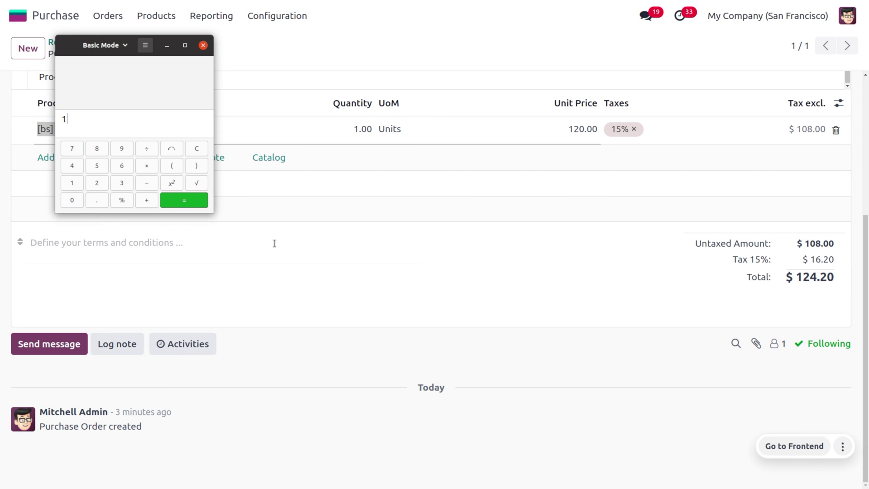
type("20+16.20")
Compute 120 + 16.20 − 12 = 124.2 to match the RFQ total, then return to the RFQ's top
left_click(174, 205)
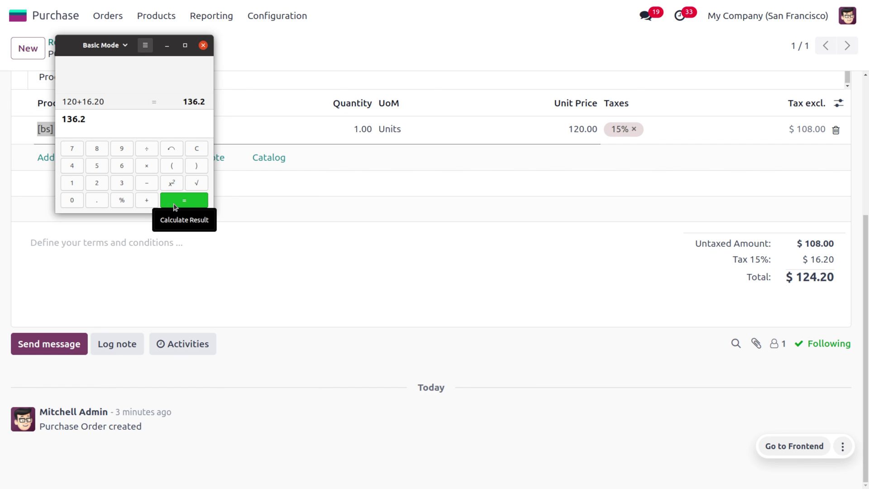
type("-")
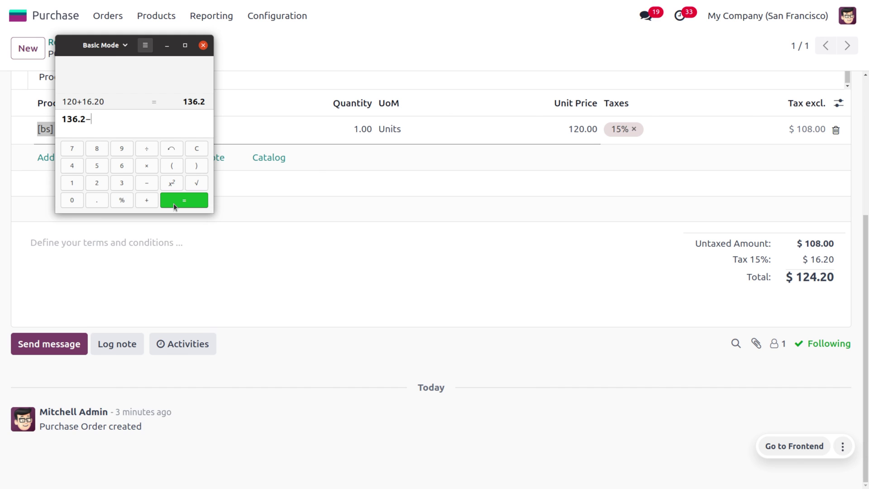
type("12")
left_click(172, 203)
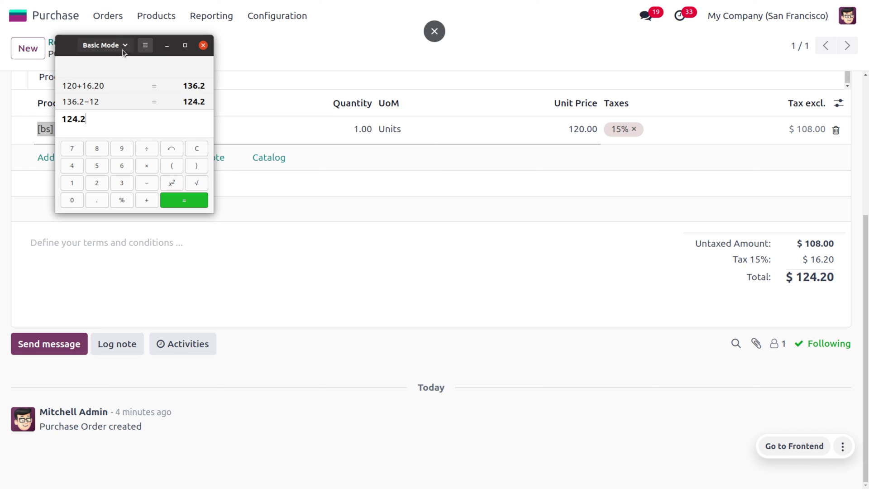
left_click(164, 46)
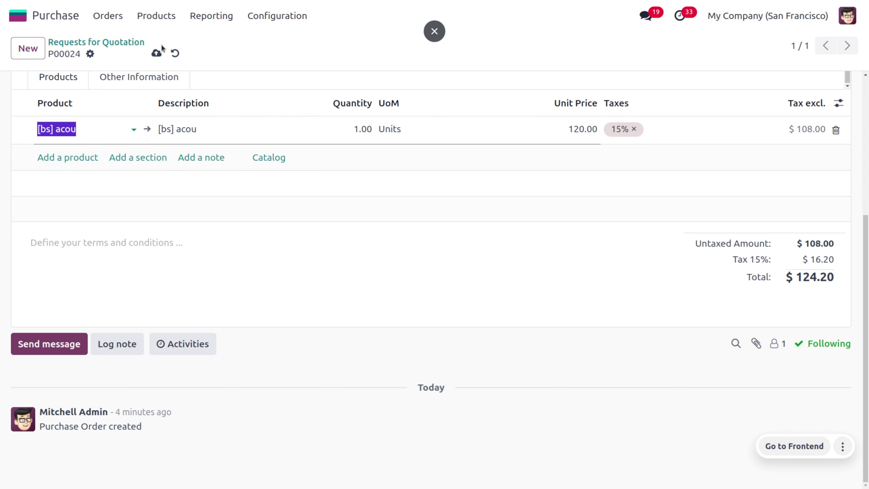
scroll(277, 225, "up", 5)
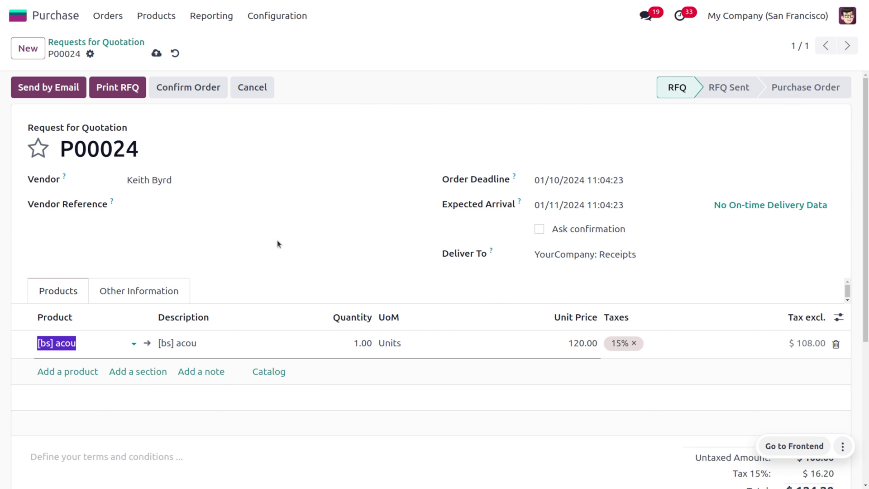